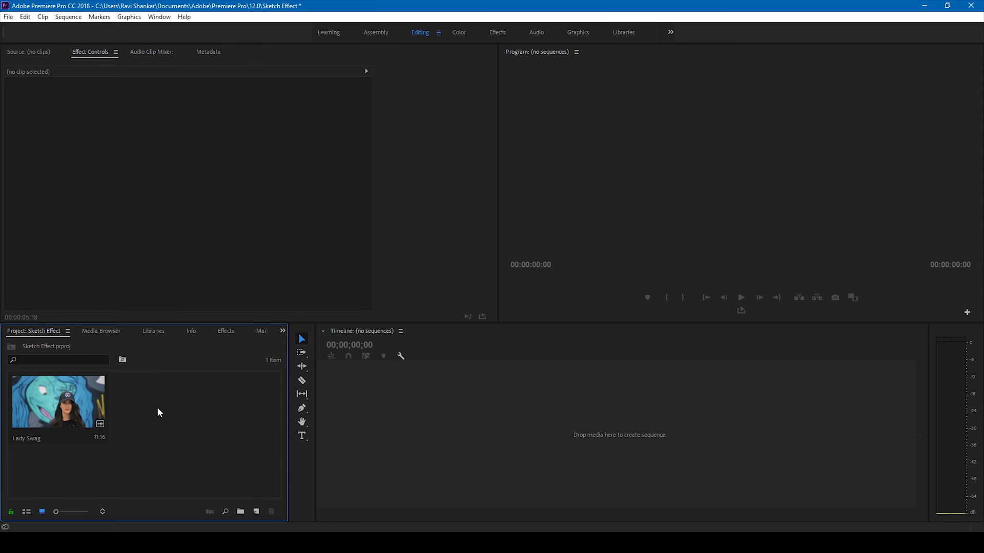
# Drag the Lady Swag clip onto the empty Timeline to create a Lady Swag sequence
pyautogui.click(59, 404)
pyautogui.moveTo(297, 410); pyautogui.dragTo(333, 410)
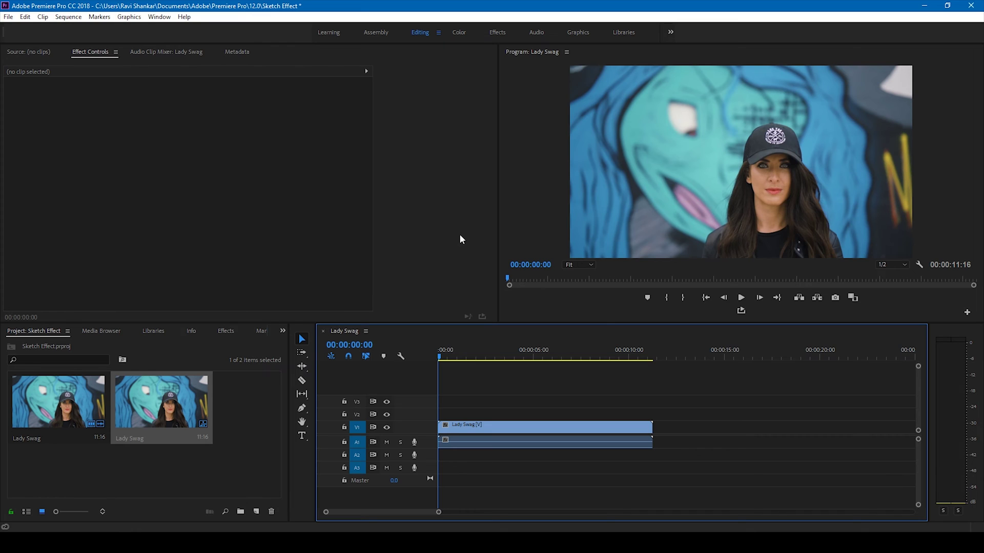
# Search the effects for 'color ba' and apply Color Balance (HLS) to the Lady Swag clip
pyautogui.click(223, 331)
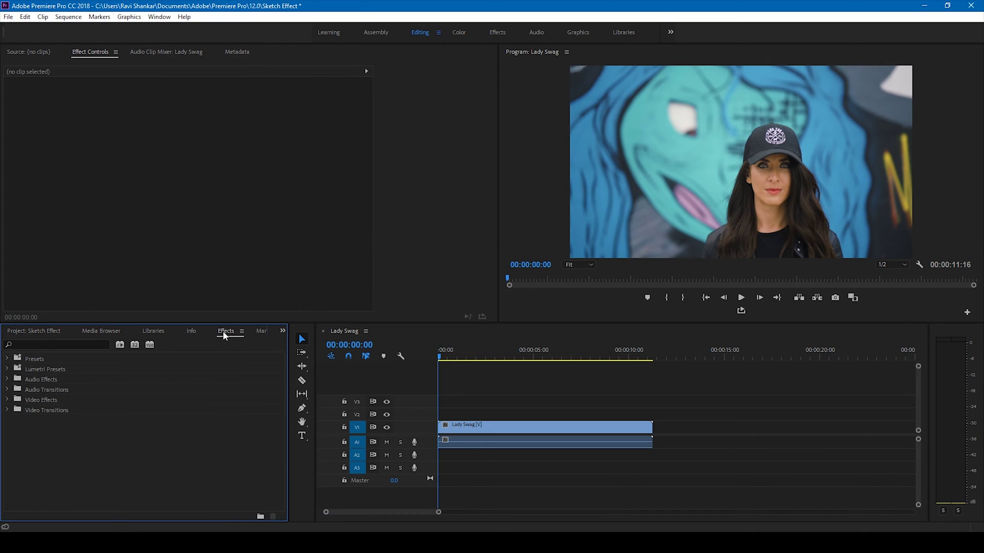
pyautogui.click(31, 345)
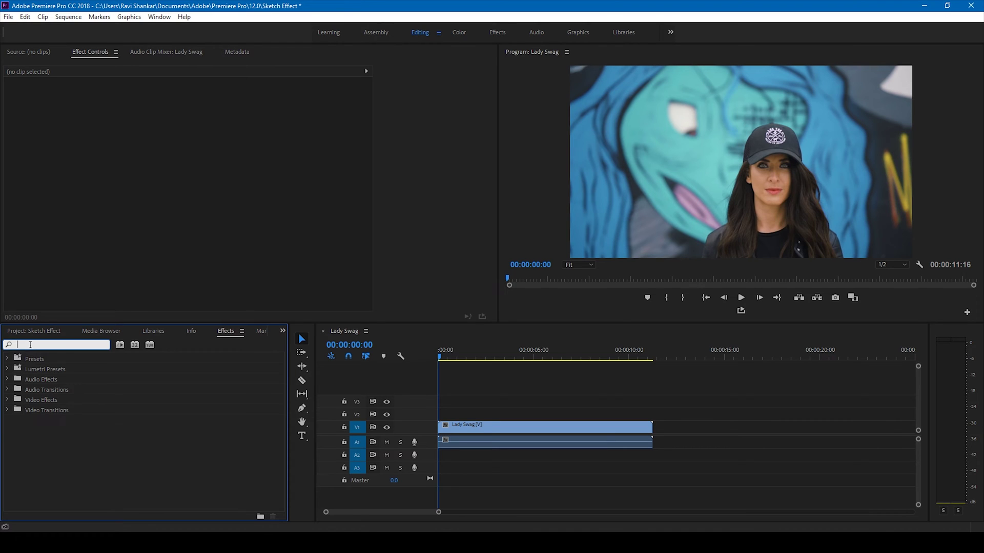
pyautogui.write('color')
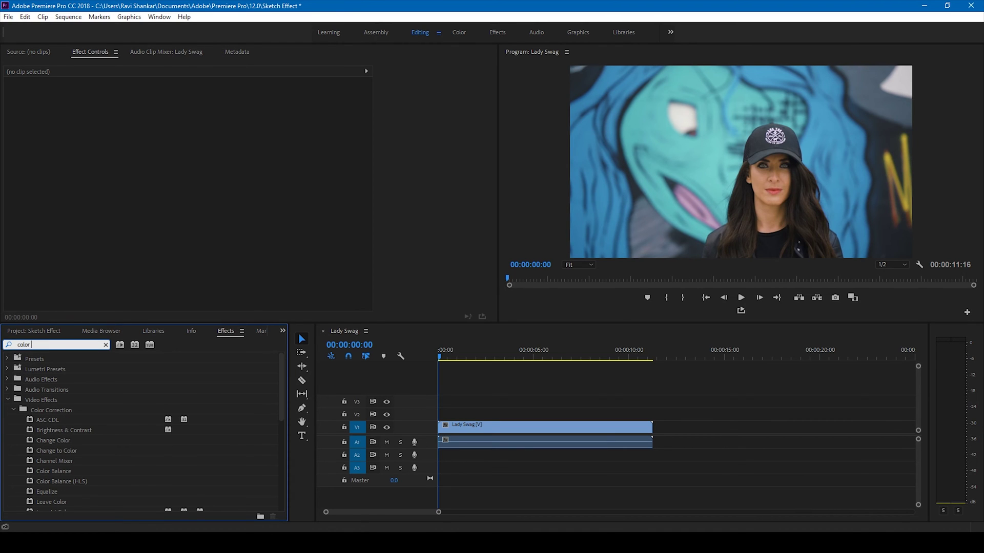
pyautogui.write(' bala')
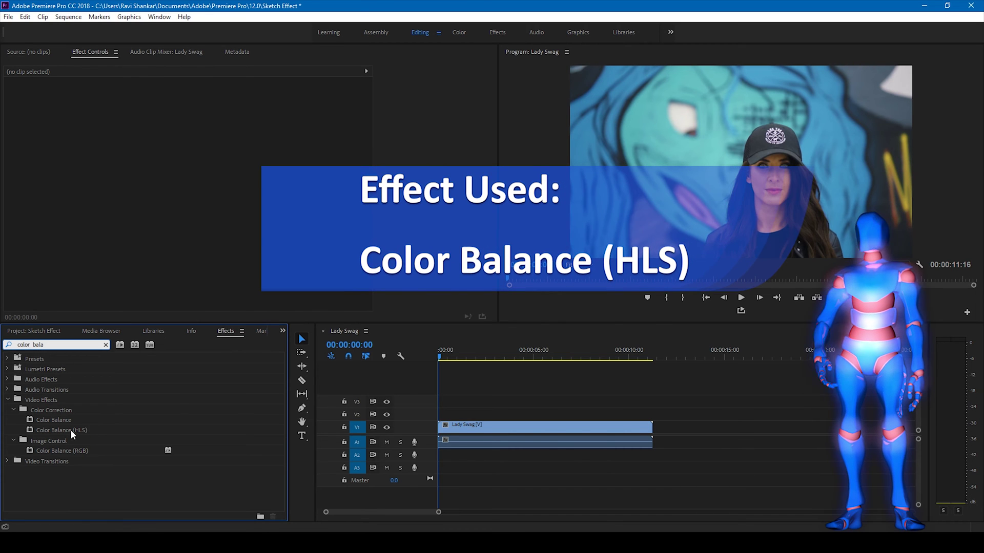
pyautogui.moveTo(60, 430); pyautogui.dragTo(485, 429)
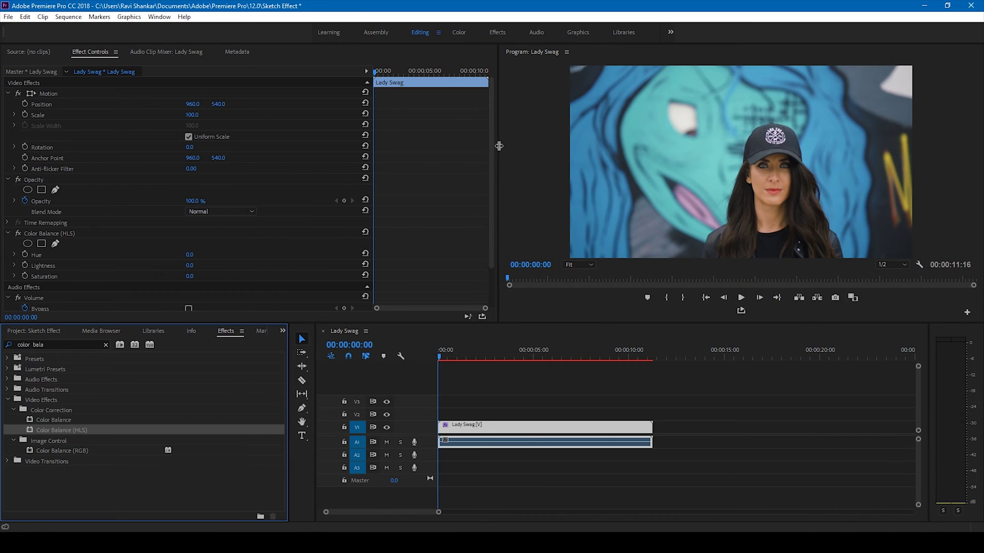
# Lower the Color Balance (HLS) Saturation to -100 so the footage turns grayscale
pyautogui.moveTo(492, 149); pyautogui.dragTo(492, 212)
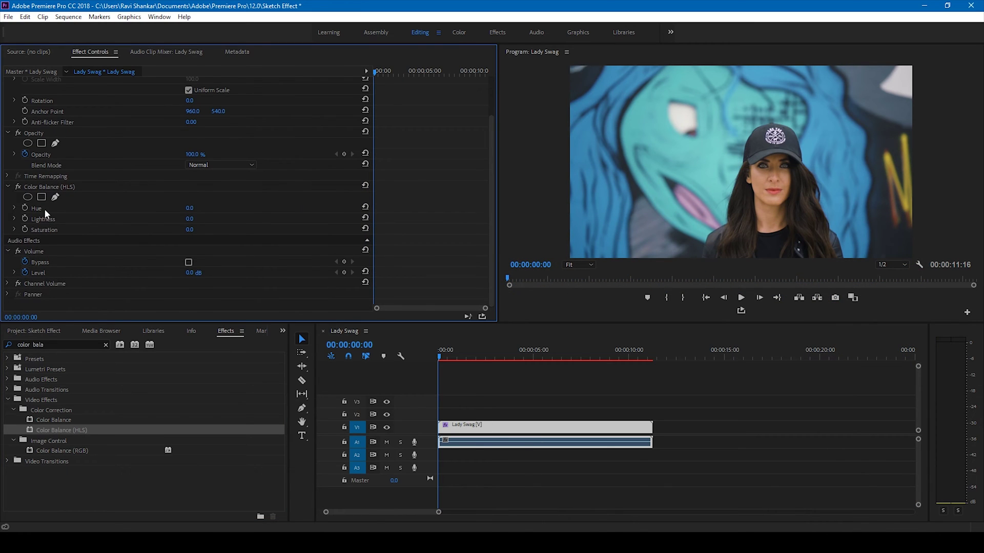
pyautogui.click(37, 186)
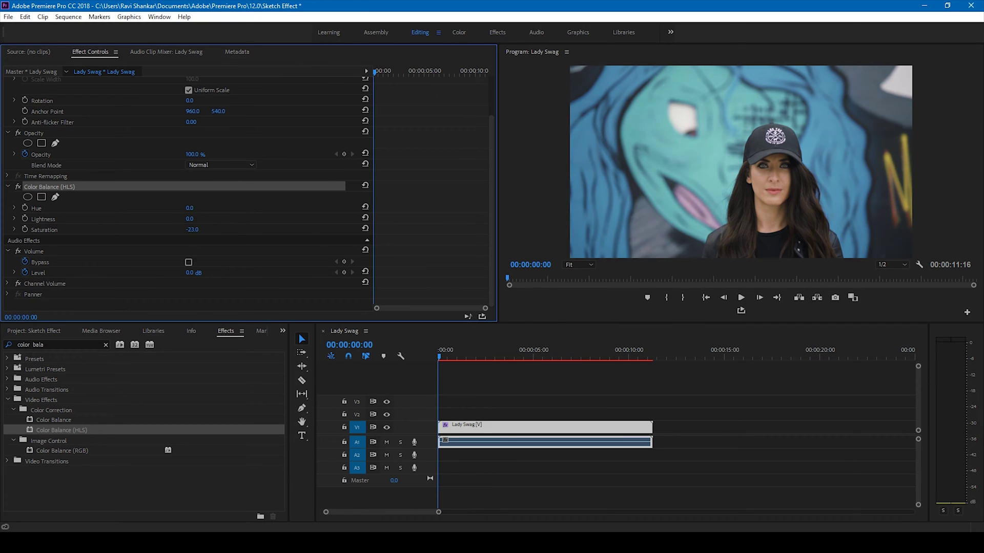
pyautogui.moveTo(192, 229); pyautogui.dragTo(171, 229)
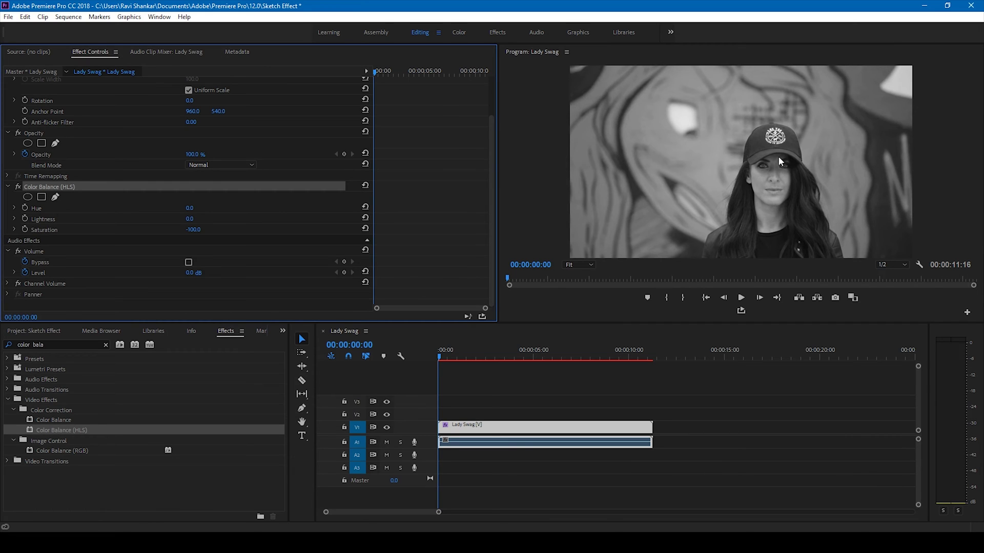
pyautogui.click(48, 345)
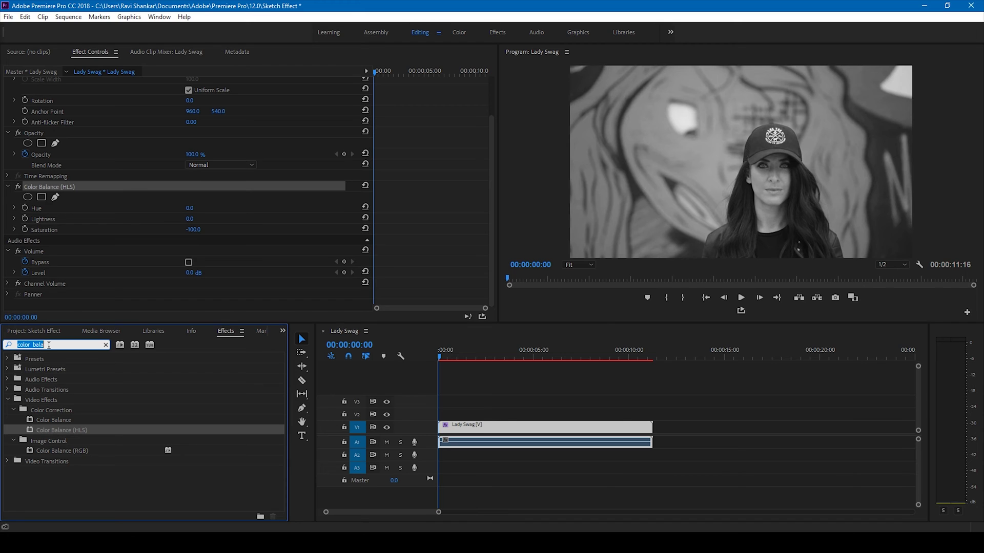
# Search 'find e' and apply the Find Edges effect to the Lady Swag clip
pyautogui.write('find edges')
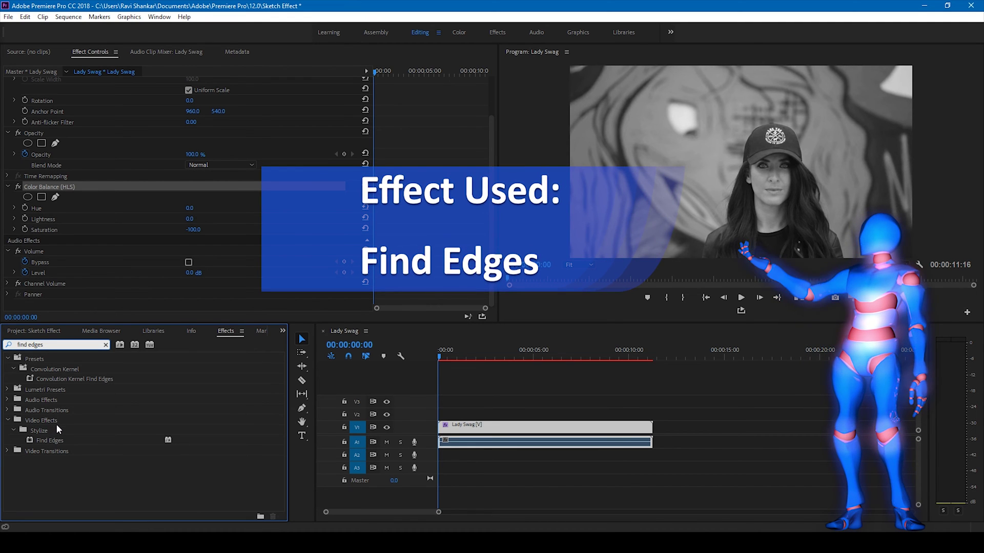
pyautogui.click(50, 440)
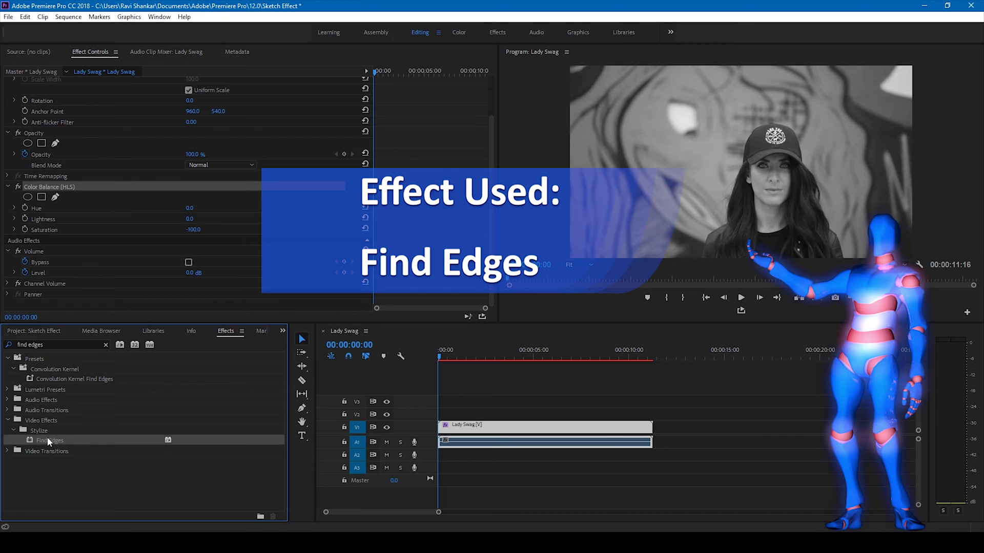
pyautogui.moveTo(47, 438); pyautogui.dragTo(458, 434)
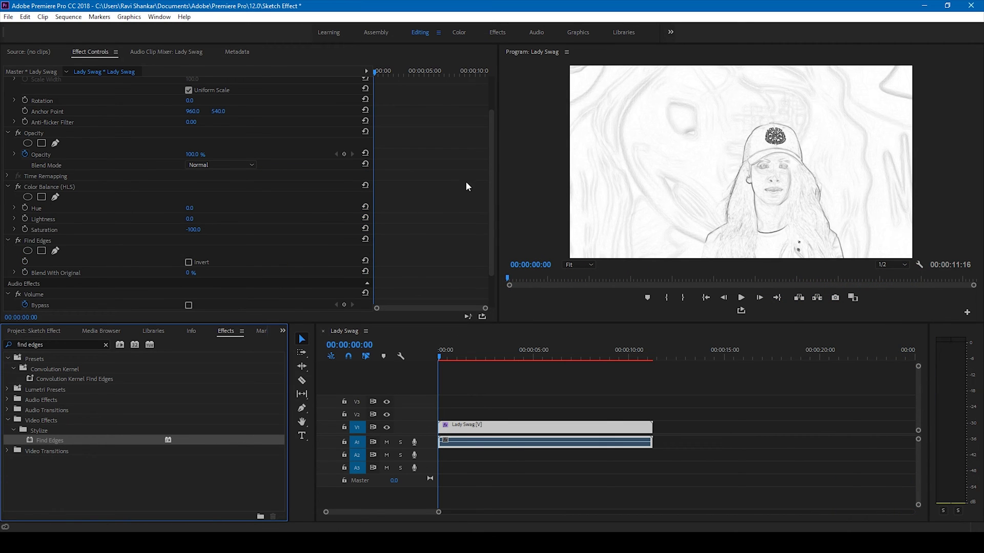
pyautogui.moveTo(489, 174); pyautogui.dragTo(489, 217)
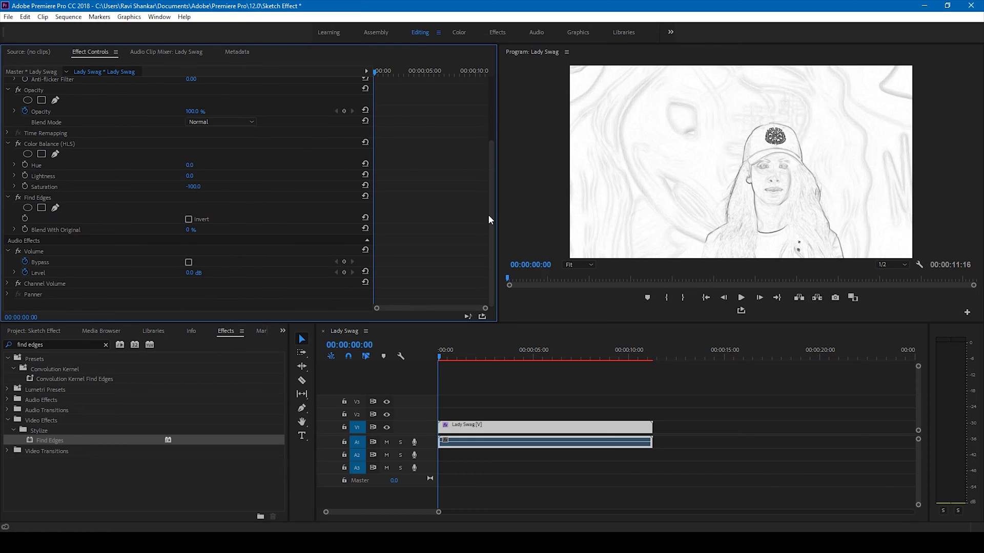
# Preview the pencil-sketch look, then nudge Saturation slightly to darken the lines
pyautogui.press('space')
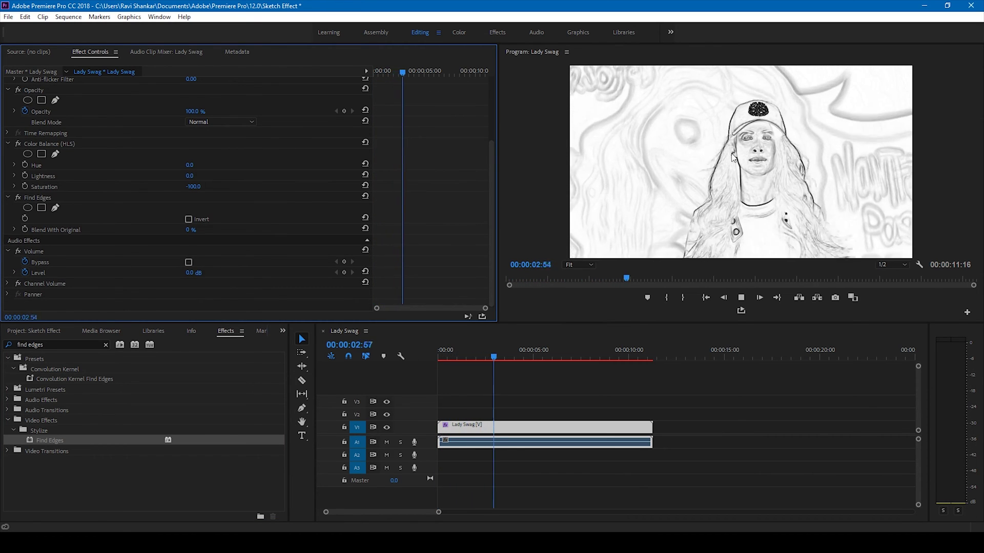
pyautogui.press('space')
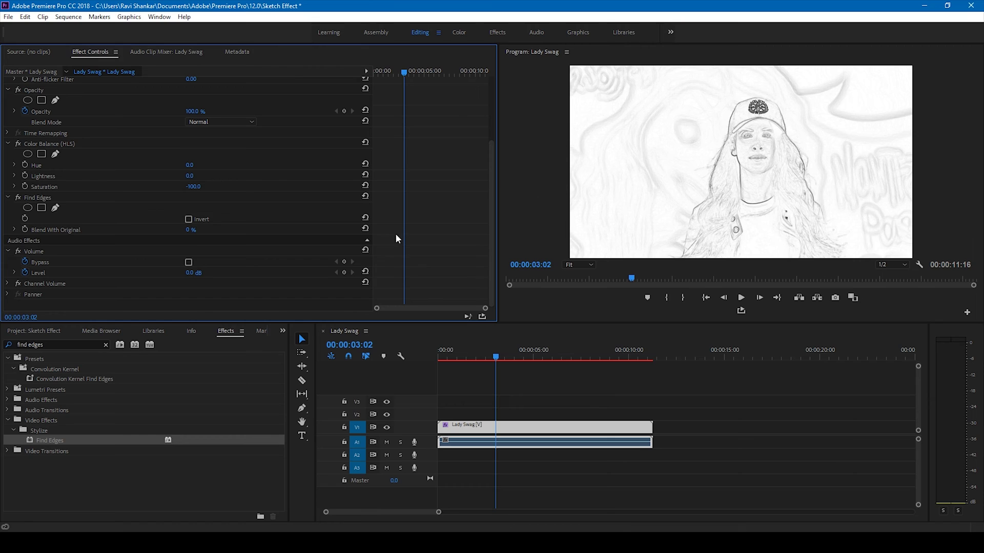
pyautogui.scroll(1, 198, 176)
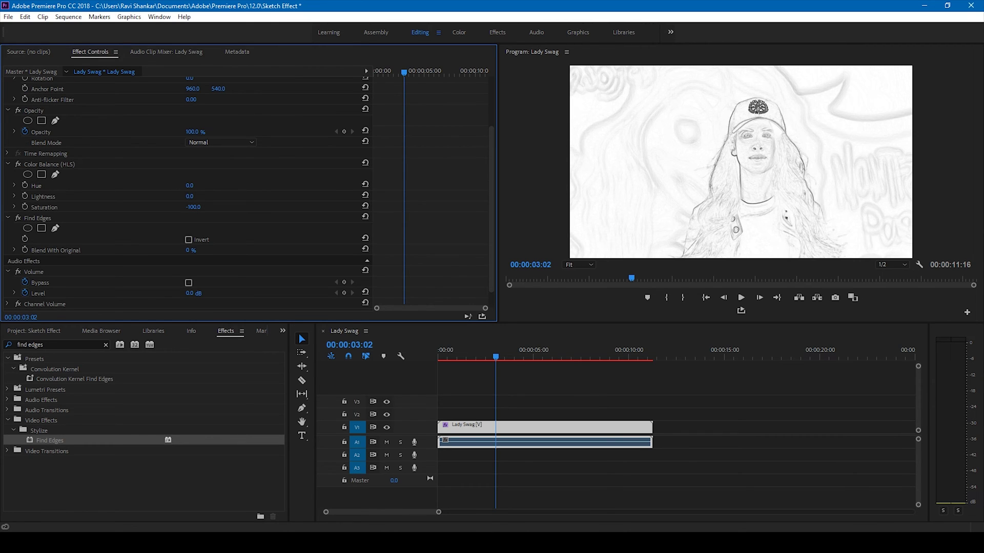
pyautogui.moveTo(193, 207); pyautogui.dragTo(195, 207)
# Lower Saturation a little more and enlarge the program monitor, with the playhead near the start
pyautogui.moveTo(191, 207); pyautogui.dragTo(187, 207)
pyautogui.moveTo(499, 169); pyautogui.dragTo(425, 173)
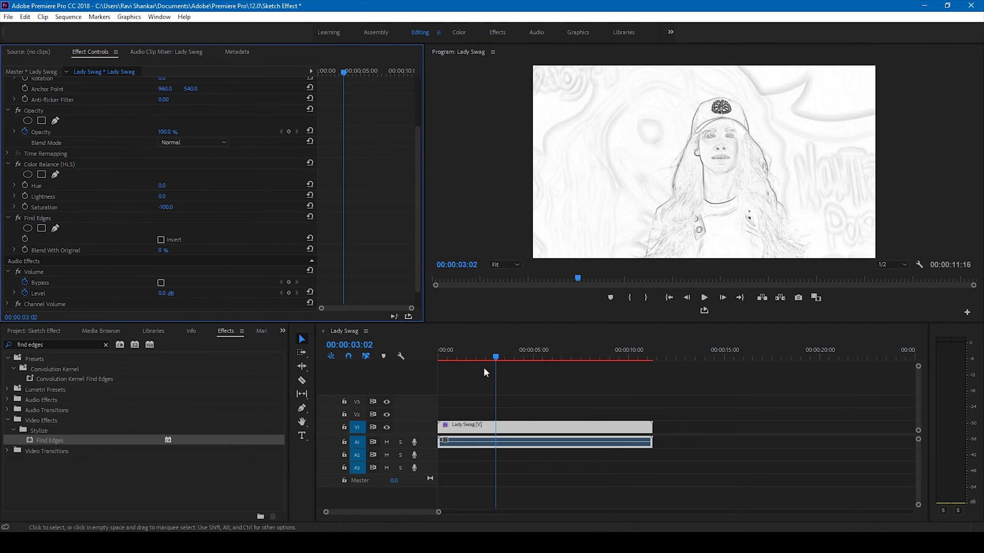
pyautogui.click(445, 354)
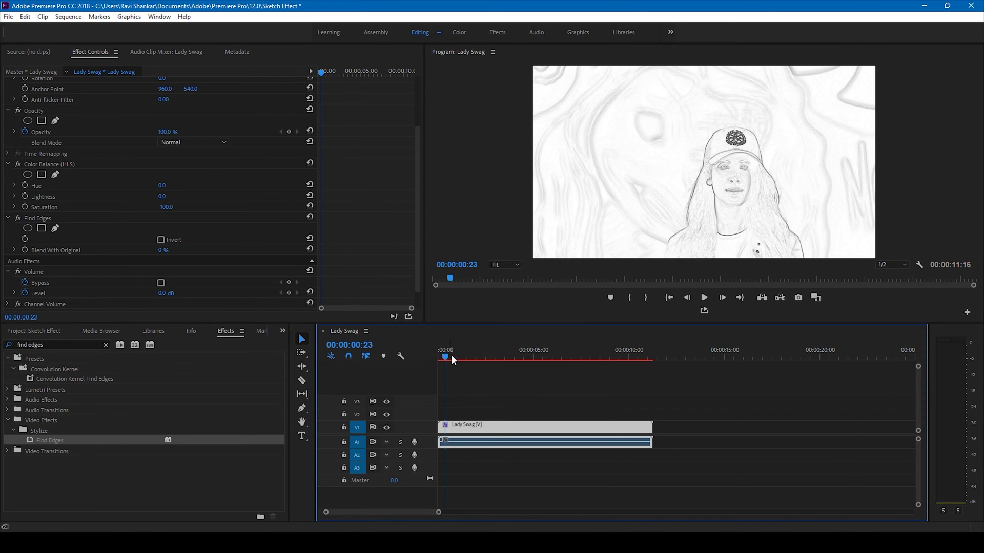
# Play back the grey sketch to check it, then select the Find Edges settings
pyautogui.press('space')
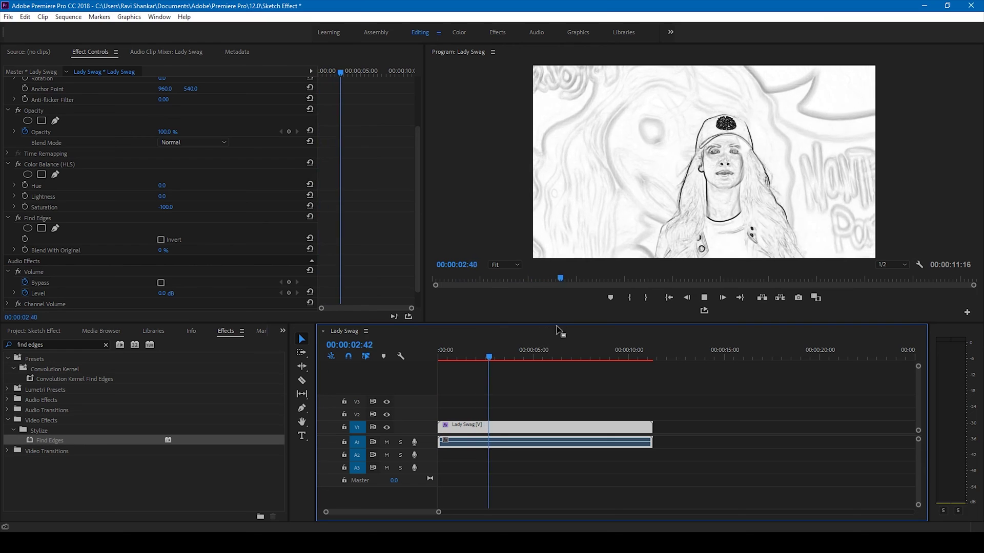
pyautogui.press('space')
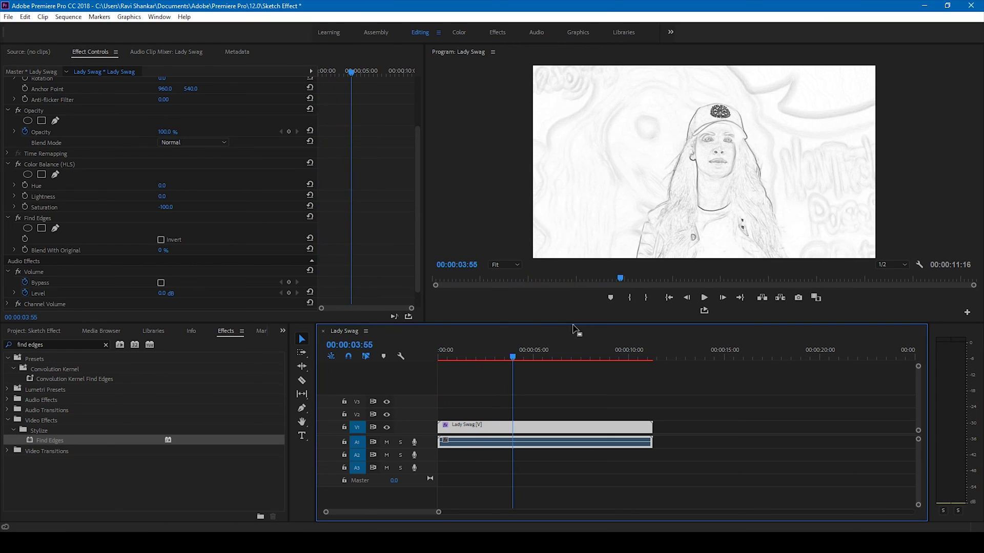
pyautogui.moveTo(419, 183); pyautogui.dragTo(414, 272)
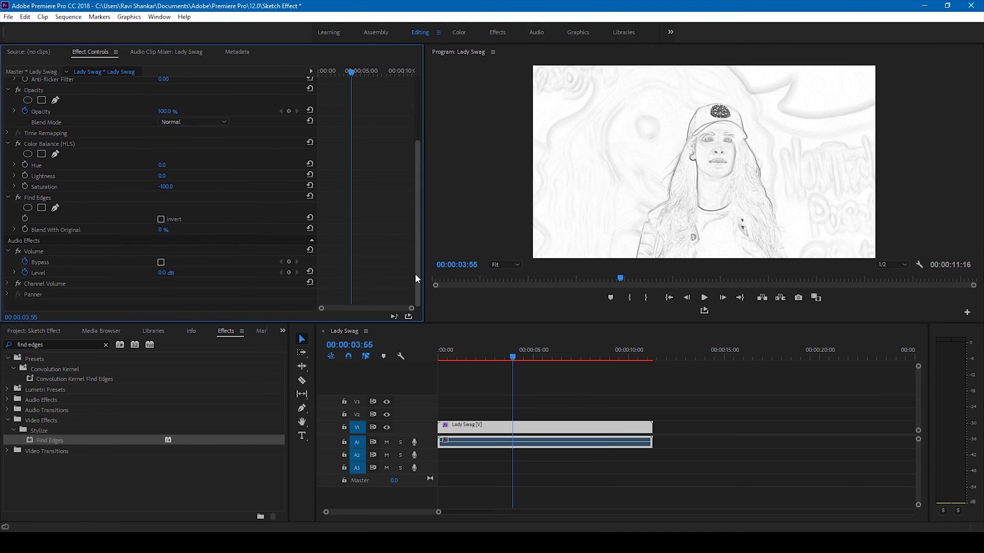
pyautogui.click(50, 198)
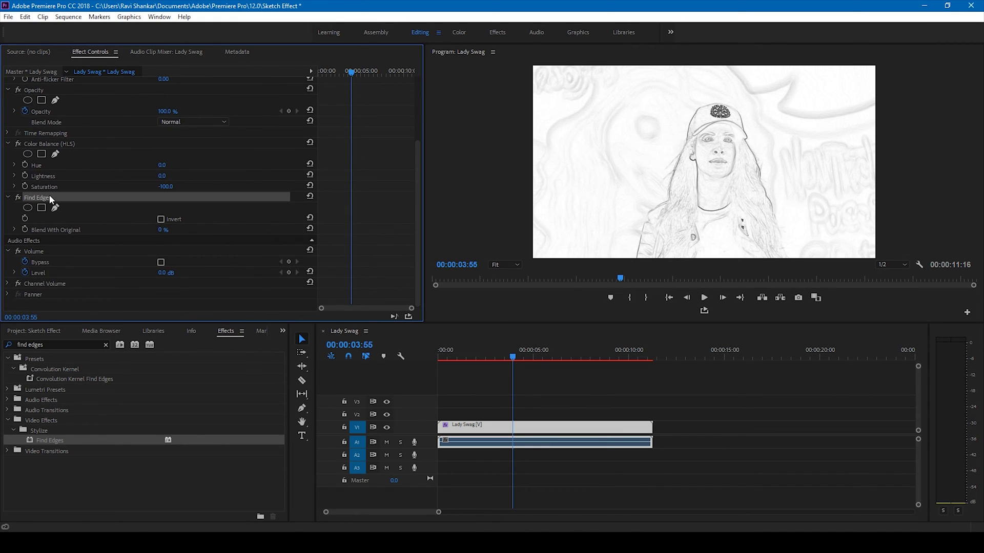
# Keyframe Find Edges Blend With Original from 0% to 100% around four to five seconds, and preview
pyautogui.click(23, 229)
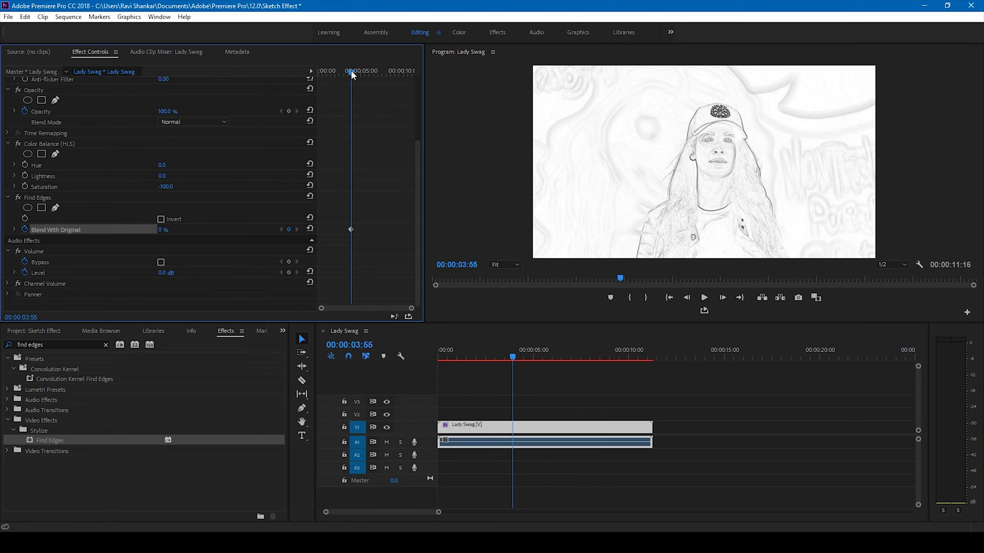
pyautogui.moveTo(352, 74); pyautogui.dragTo(365, 76)
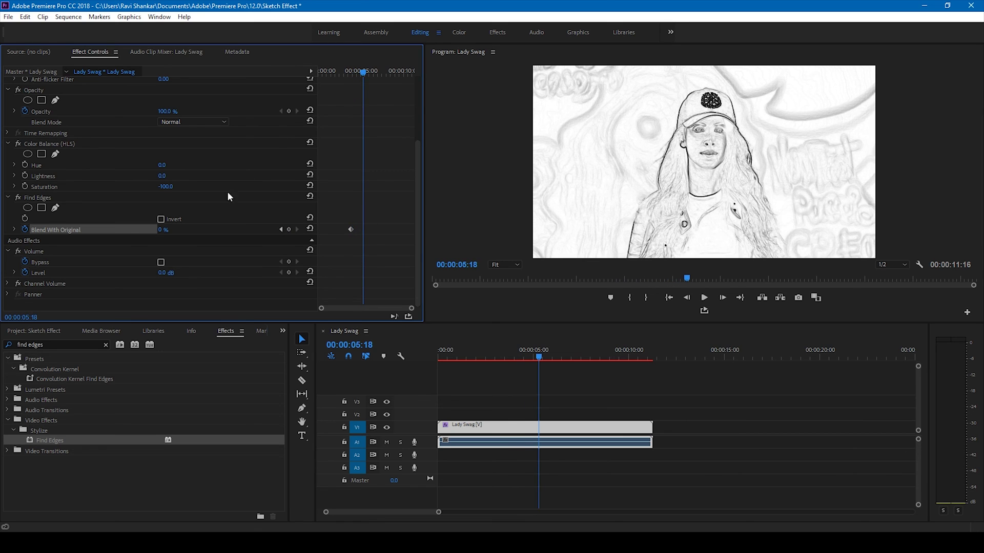
pyautogui.moveTo(161, 231); pyautogui.dragTo(205, 231)
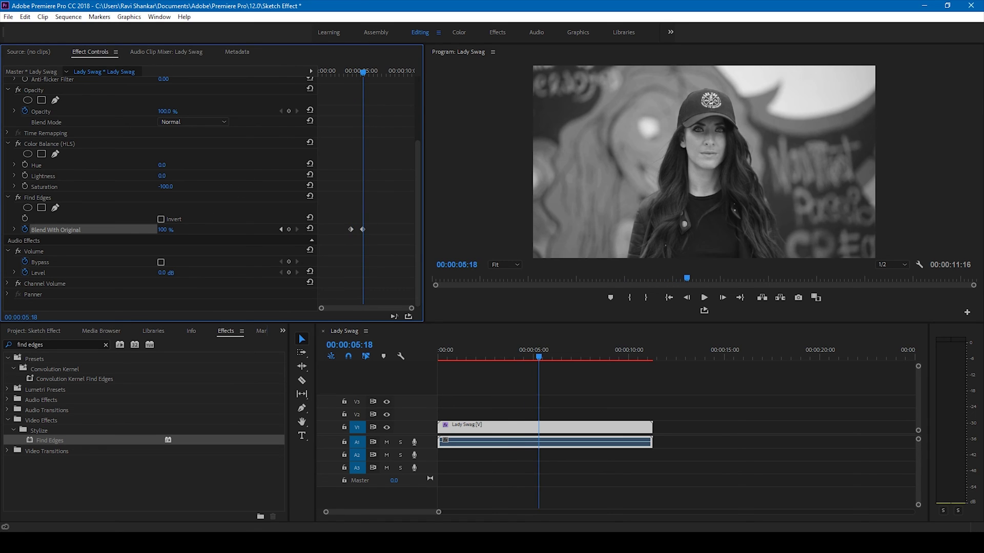
pyautogui.click(352, 72)
pyautogui.press('space')
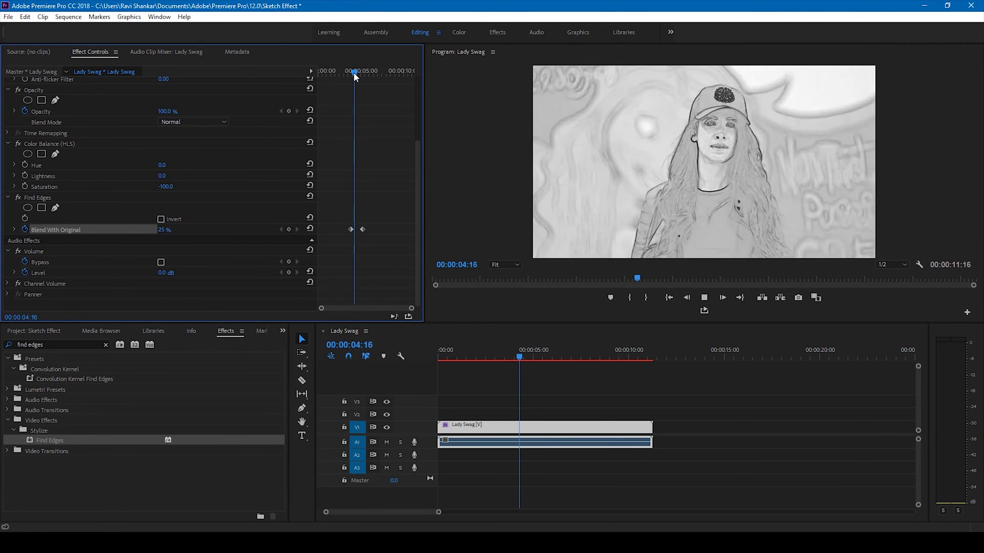
pyautogui.click(353, 72)
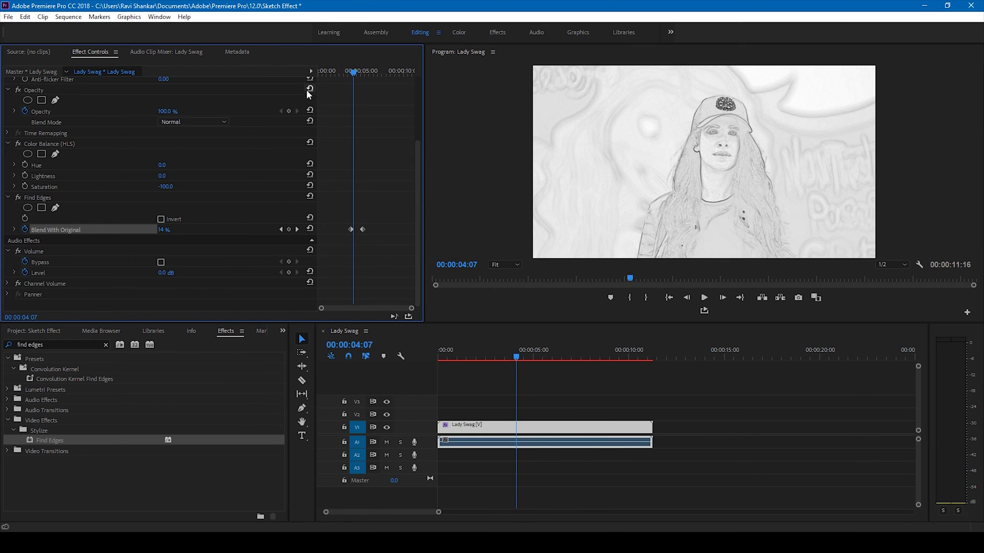
pyautogui.moveTo(354, 72); pyautogui.dragTo(359, 75)
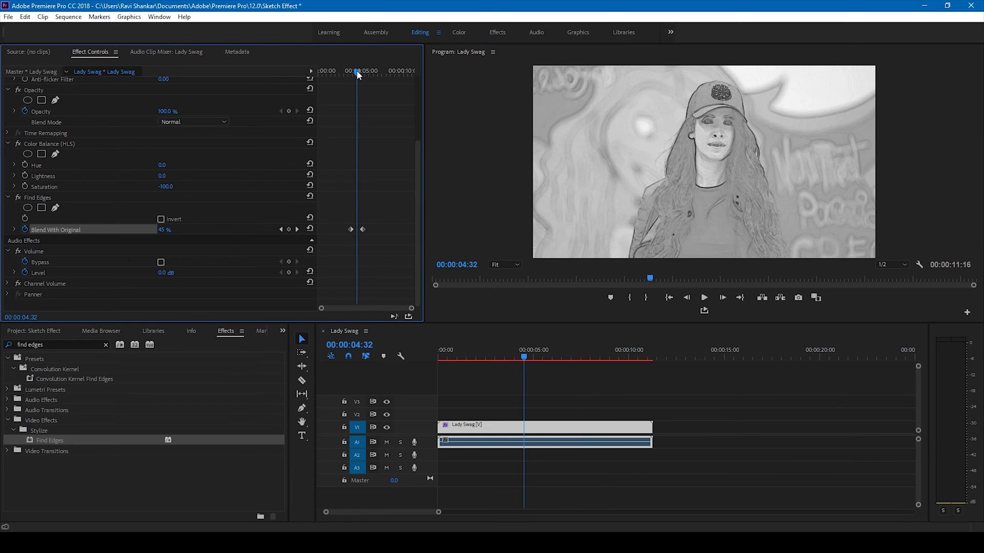
# Keyframe Saturation from -100 to 0 just past five seconds, then return to the clip start
pyautogui.click(24, 185)
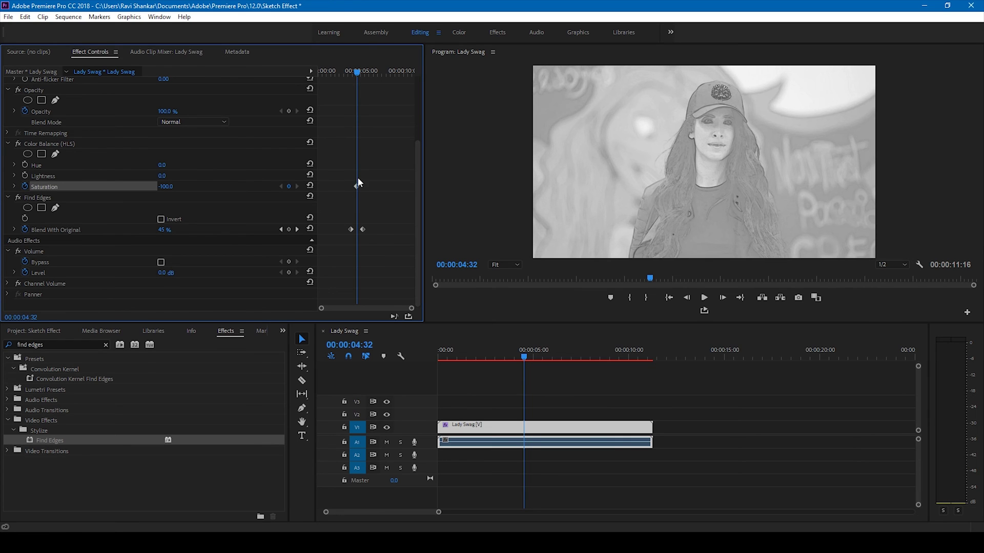
pyautogui.moveTo(356, 73); pyautogui.dragTo(361, 74)
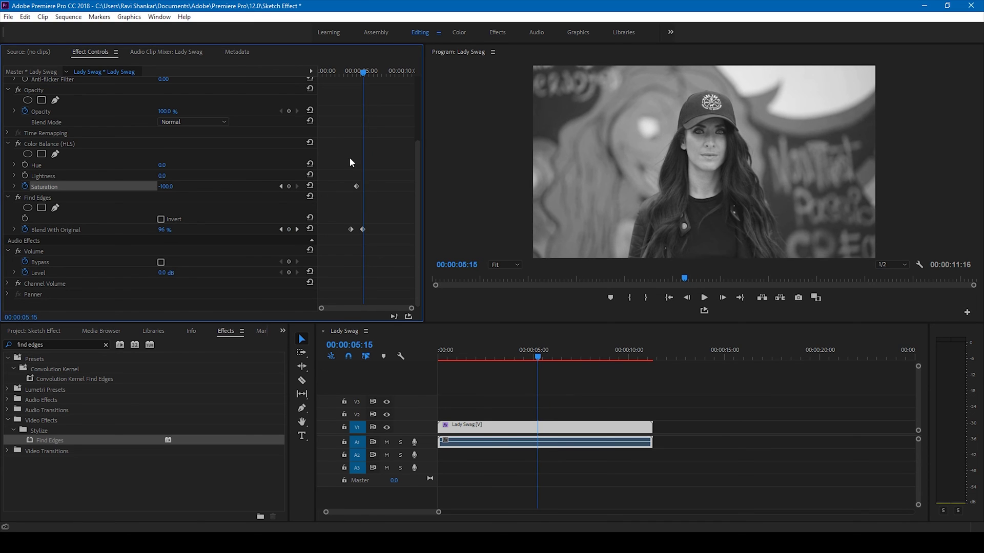
pyautogui.click(169, 186)
pyautogui.write('0')
pyautogui.press('Return')
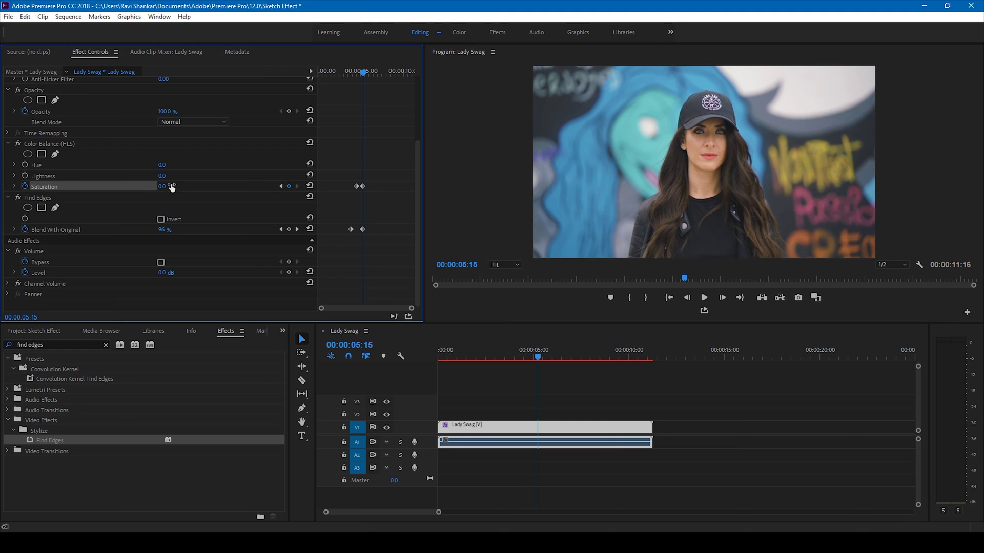
pyautogui.click(462, 357)
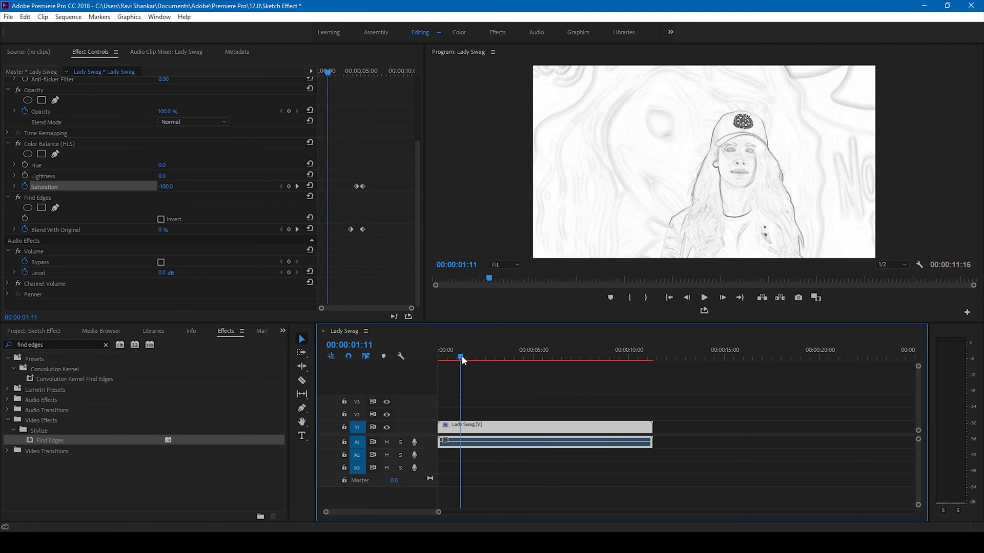
pyautogui.moveTo(461, 357); pyautogui.dragTo(436, 357)
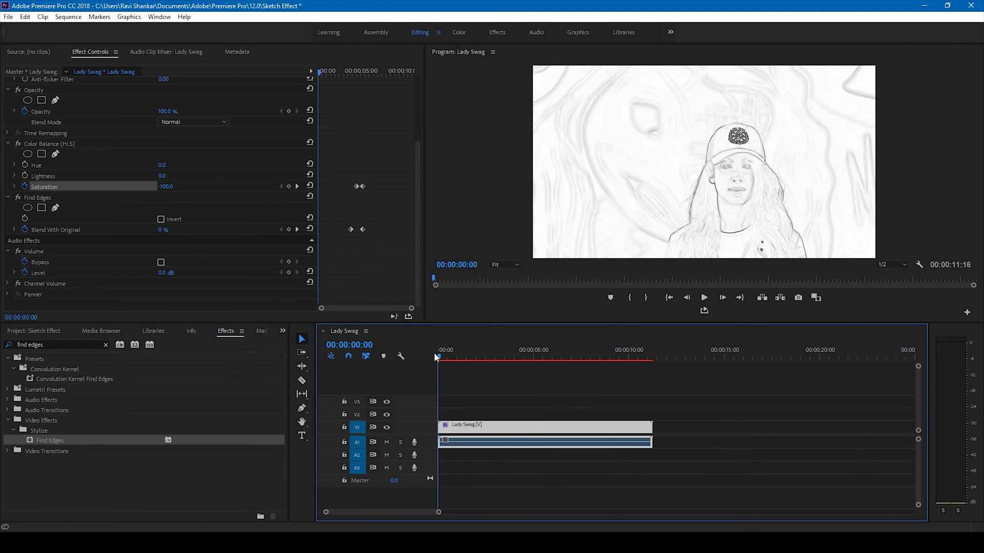
pyautogui.press('space')
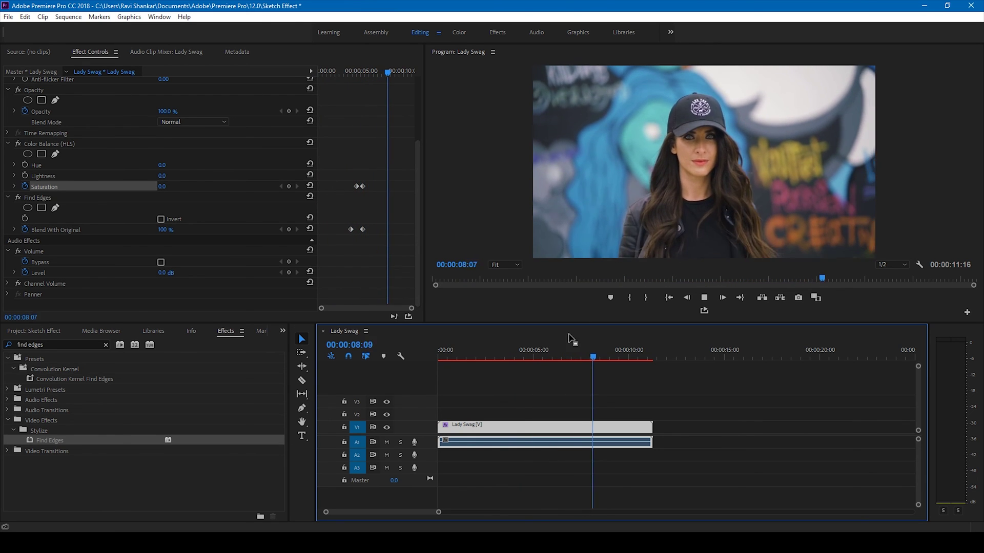
pyautogui.click(462, 354)
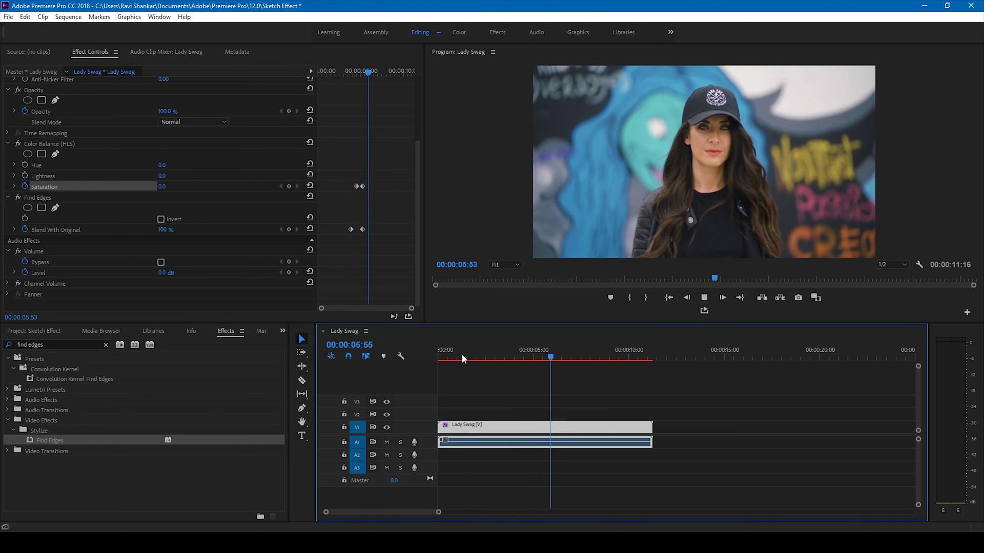
pyautogui.click(462, 355)
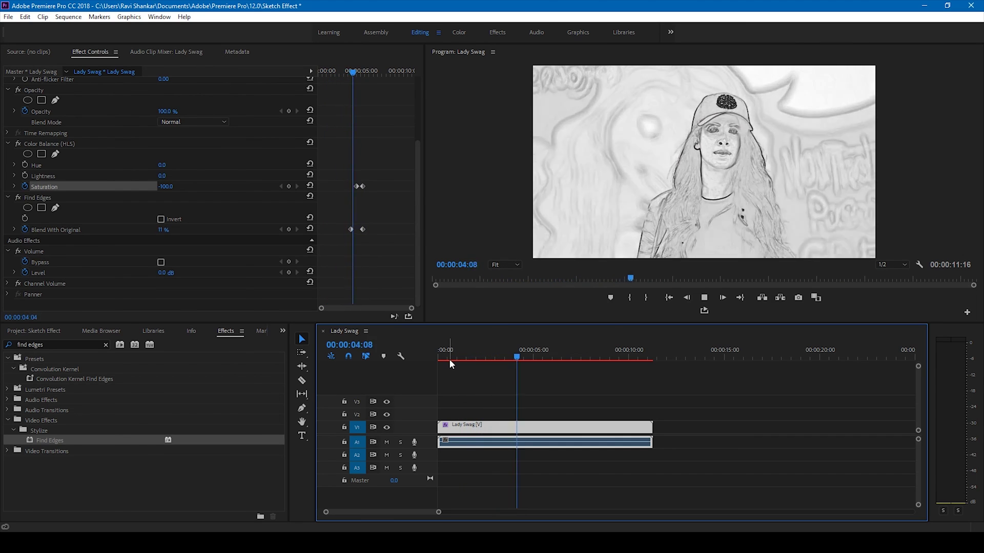
pyautogui.click(447, 357)
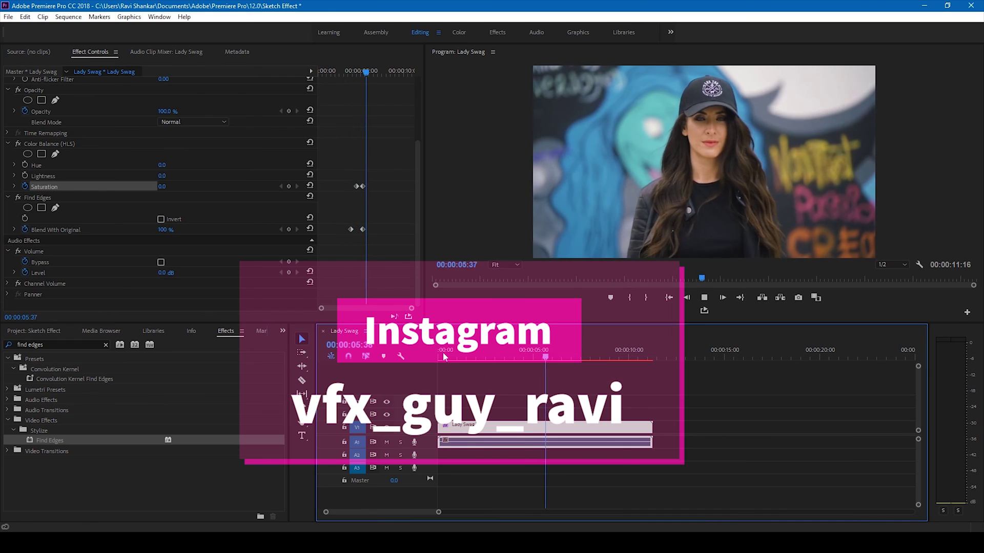
pyautogui.click(443, 356)
pyautogui.press('space')
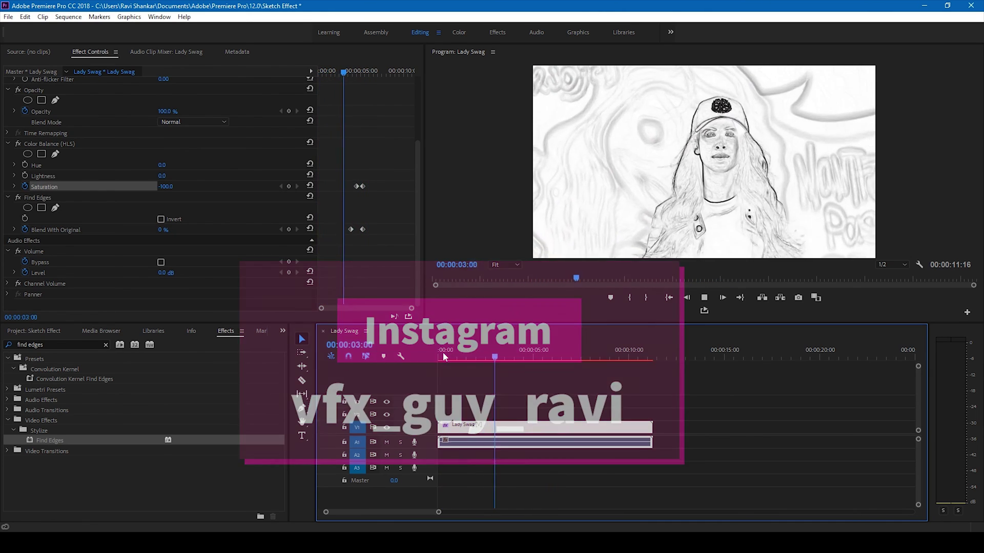
pyautogui.click(443, 354)
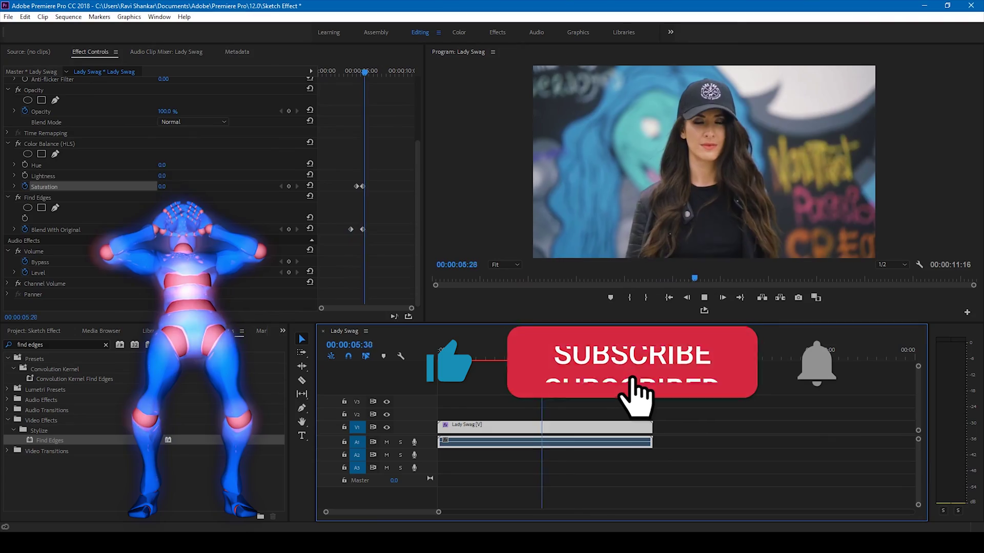
pyautogui.press('Home')
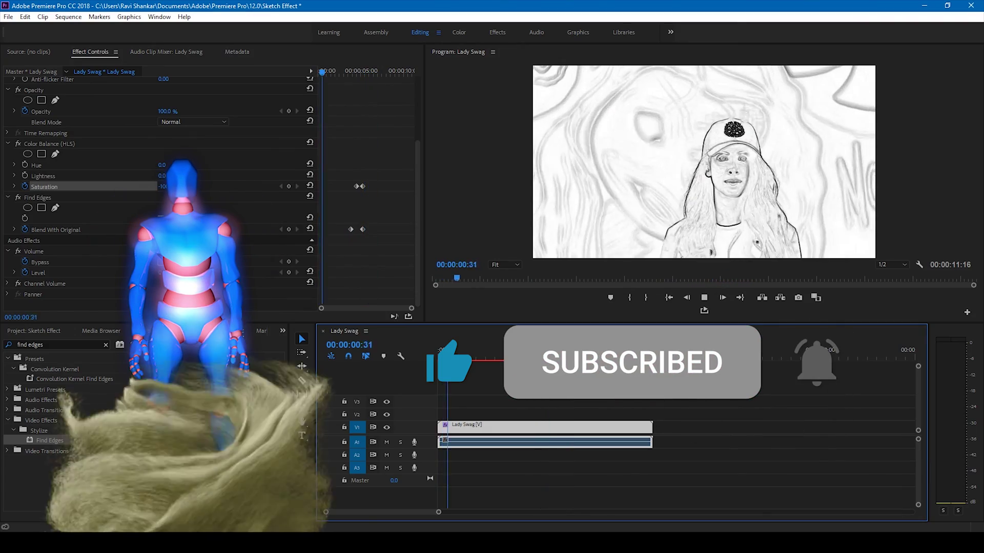